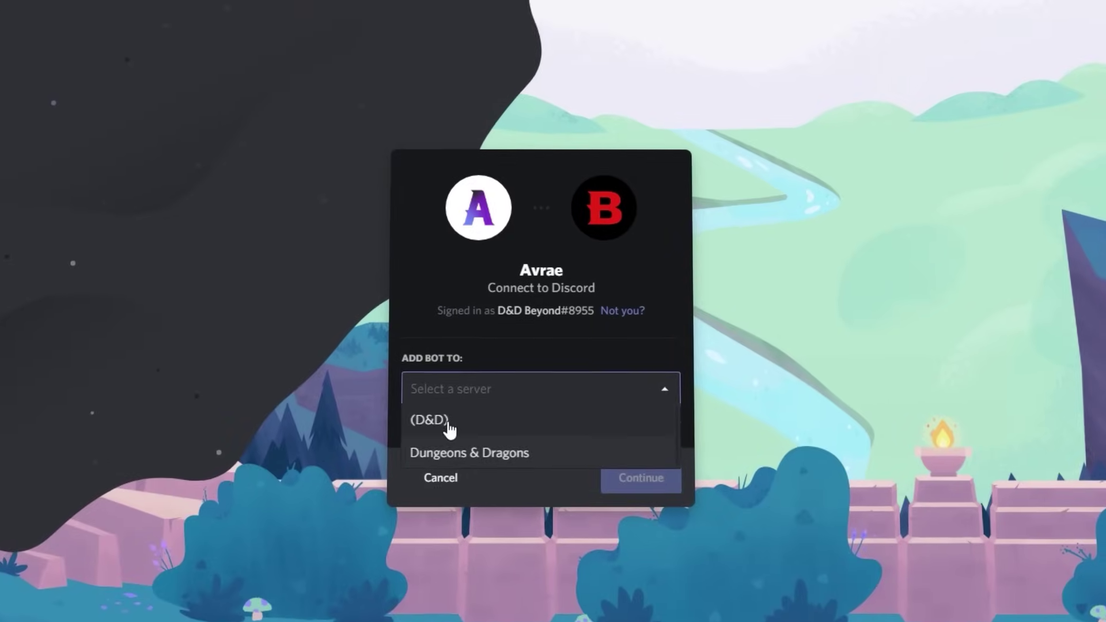
- Authorize Avrae for the (D&D) server with its requested permissions and pass the reCAPTCHA check
left_click(444, 413)
left_click(642, 492)
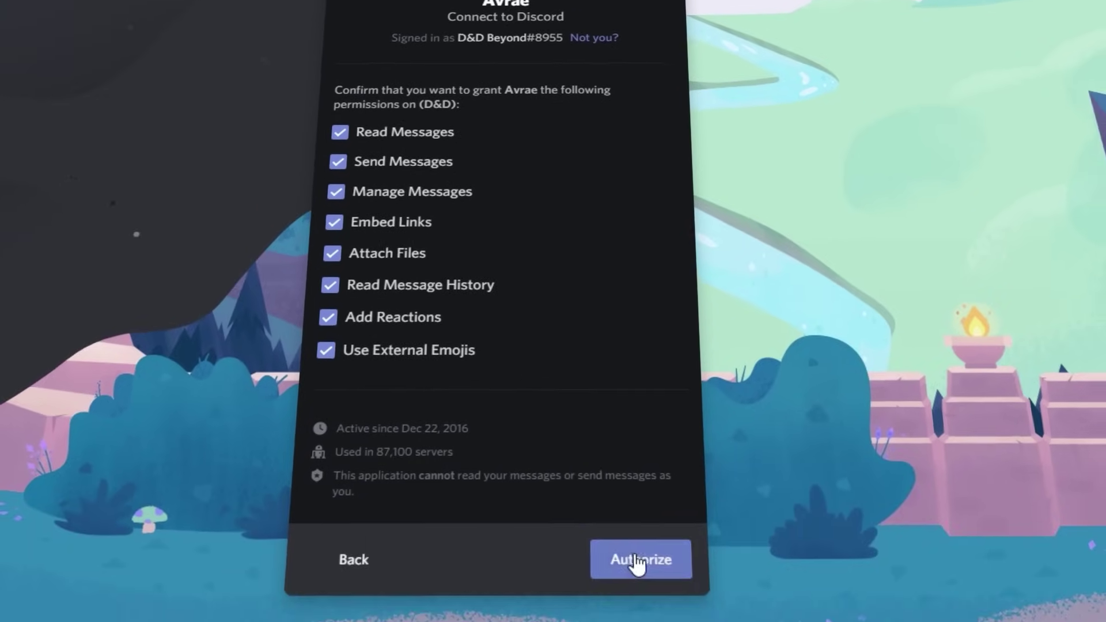
left_click(643, 568)
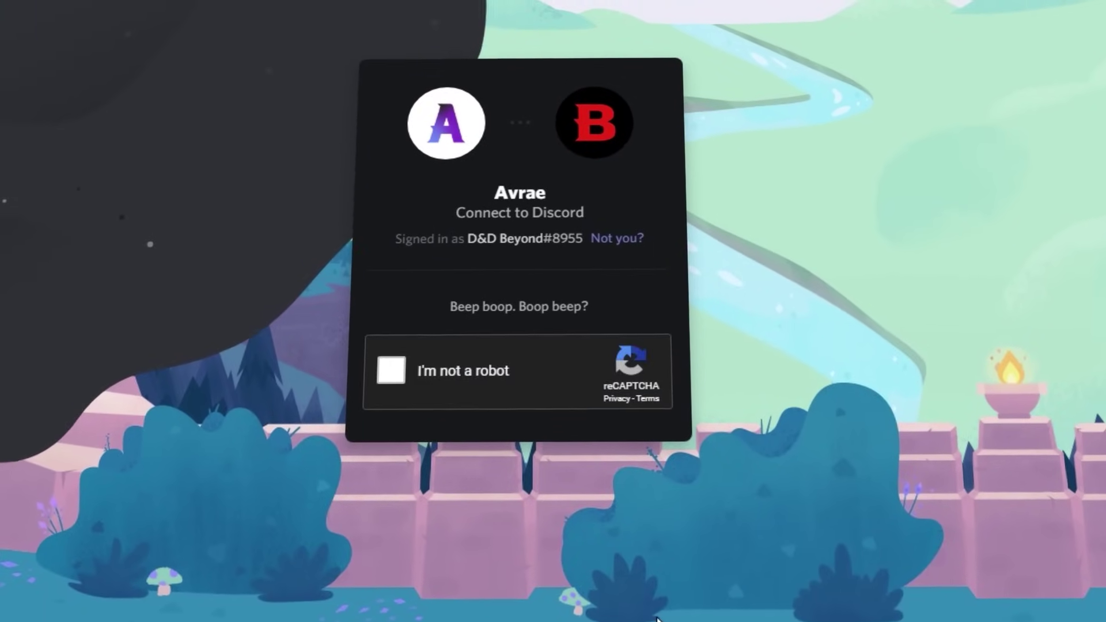
left_click(407, 400)
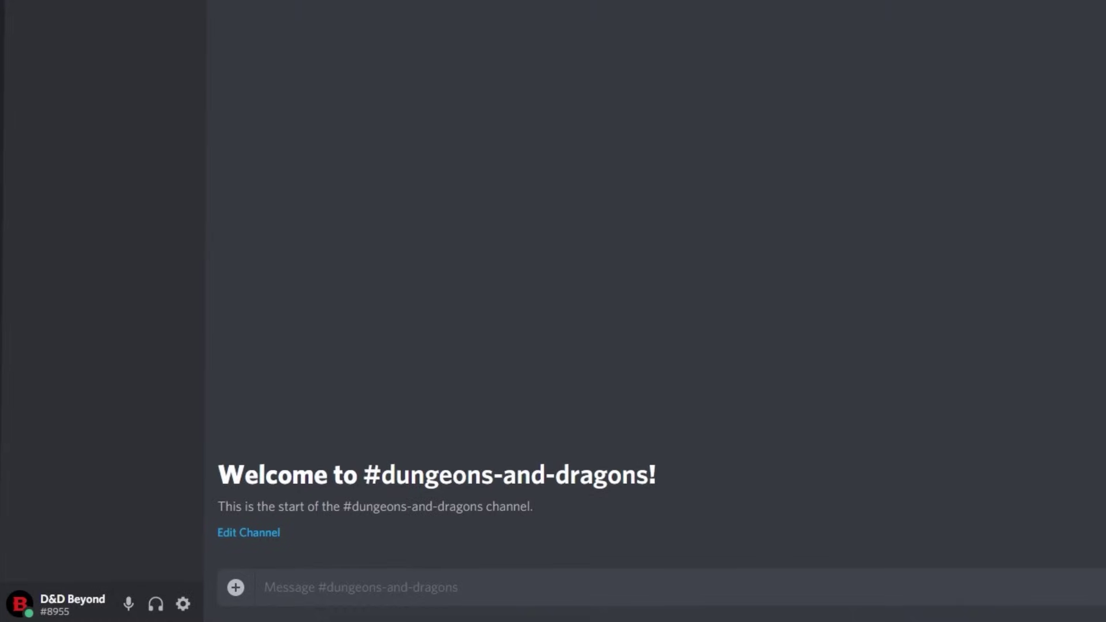
- Have Avrae roll random ability scores with !randchar, then look up the Garnet character
type("dchar")
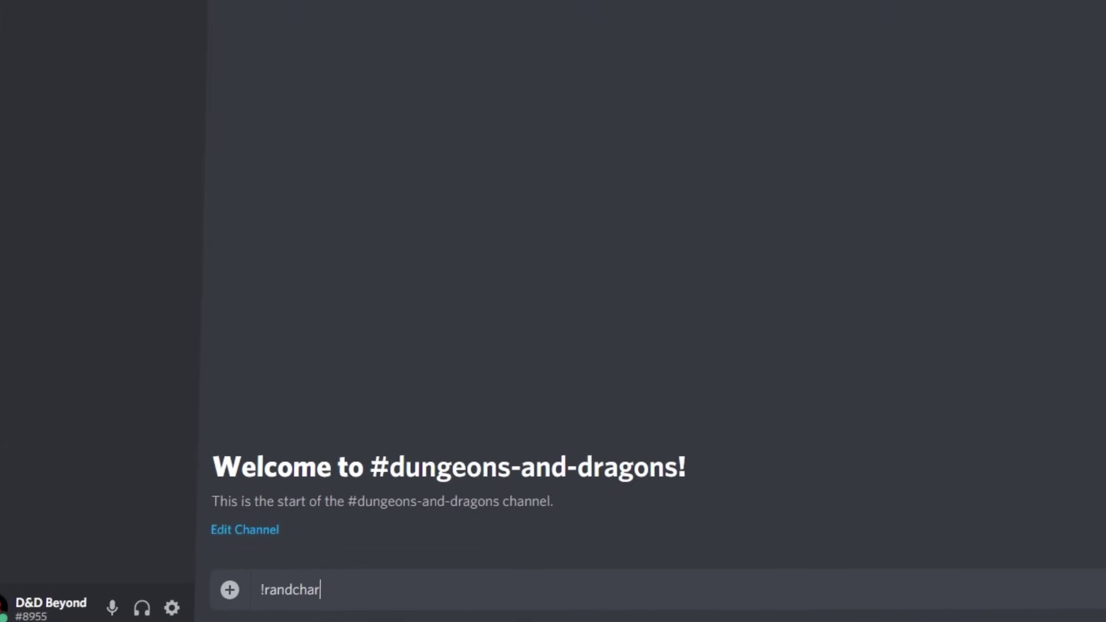
key("Return")
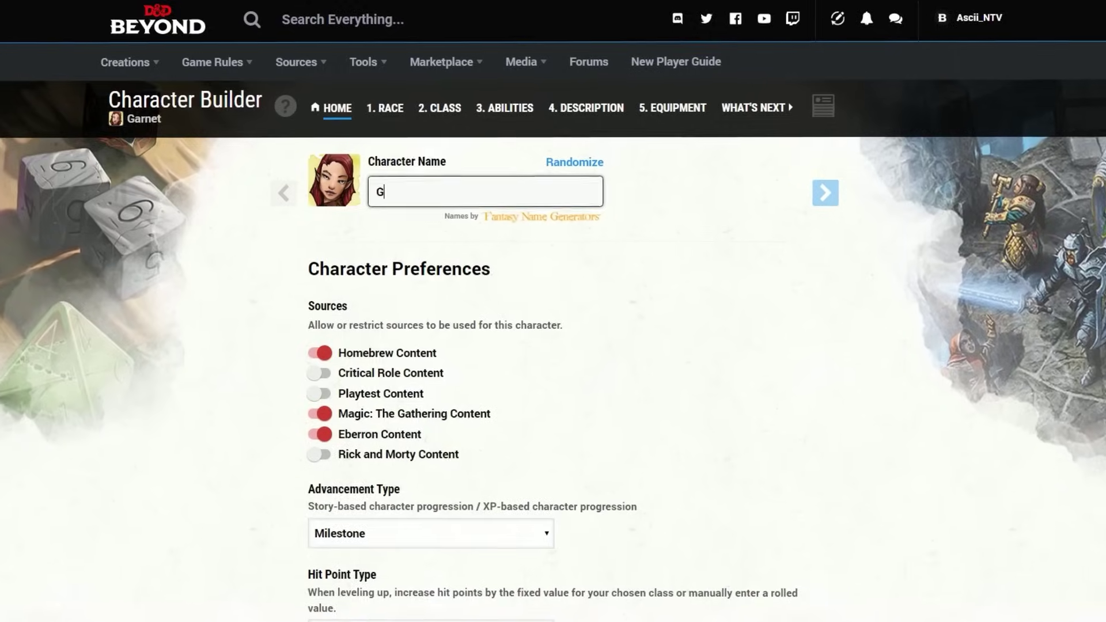
type("arnet")
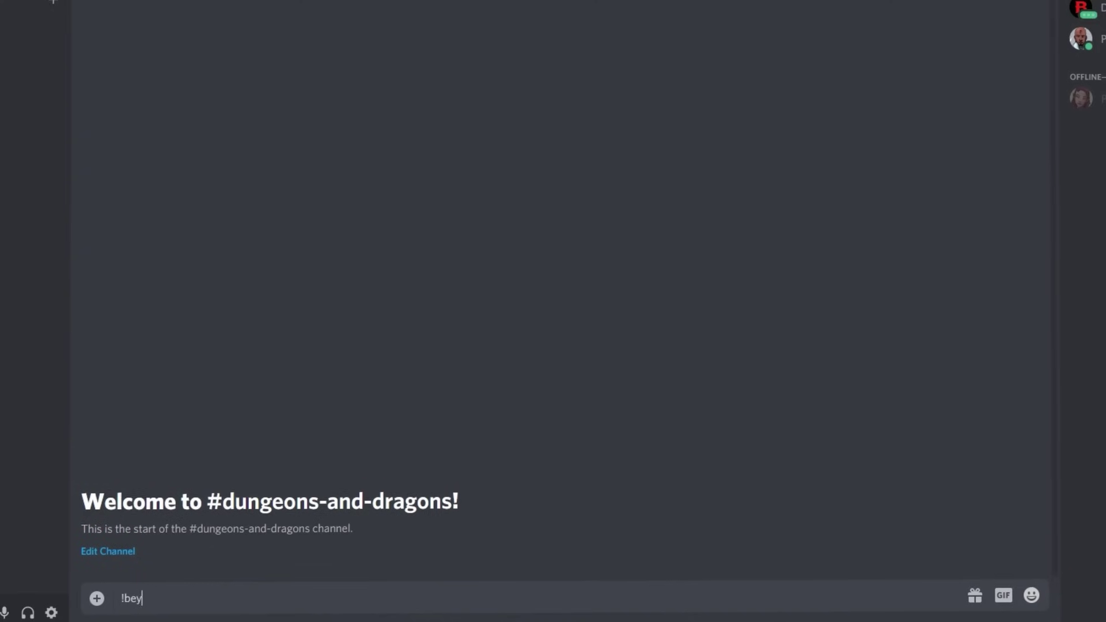
- Import Garnet by sending !beyond with the pasted D&D Beyond link, then draft !save dex
key("Return")
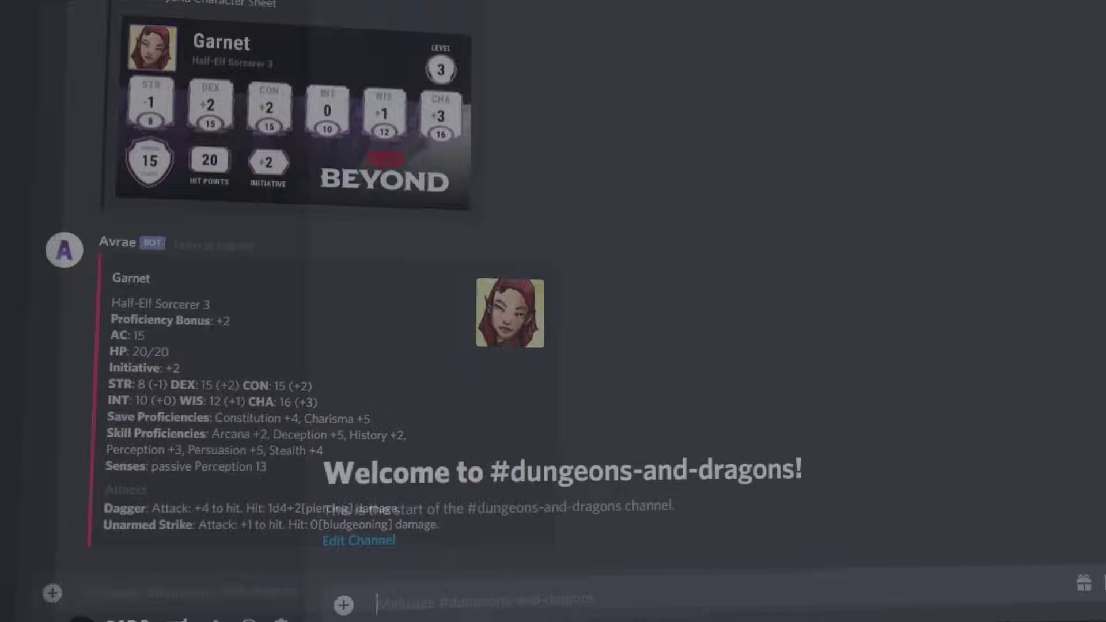
type("!c")
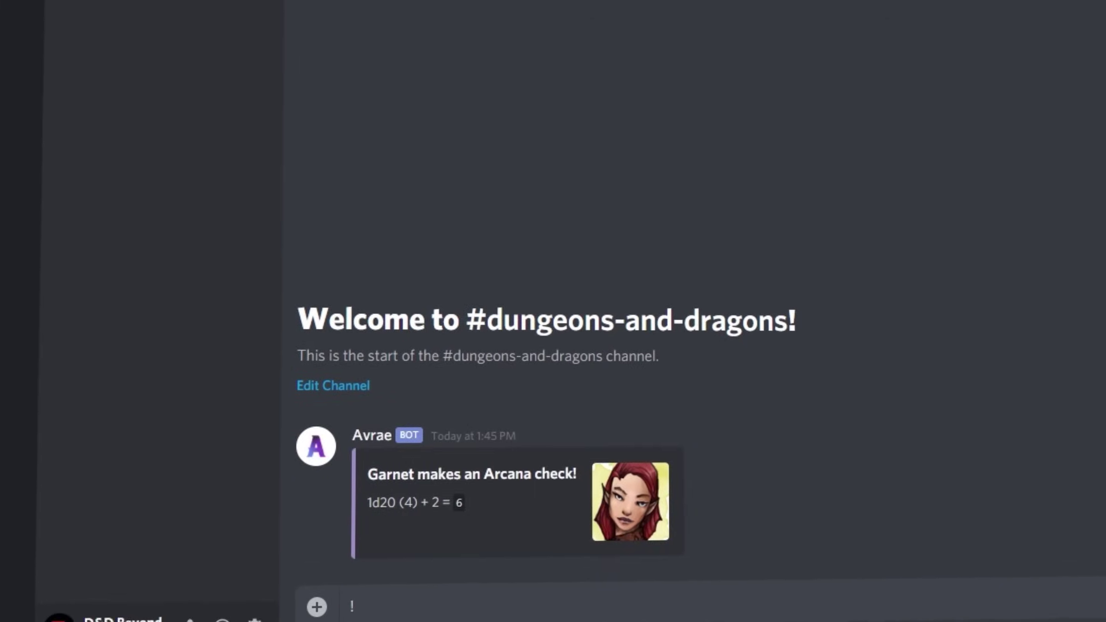
type("!save dex")
- Roll Garnet's Dexterity save, dagger attack, Acrobatics check and Constitution save
key("Return")
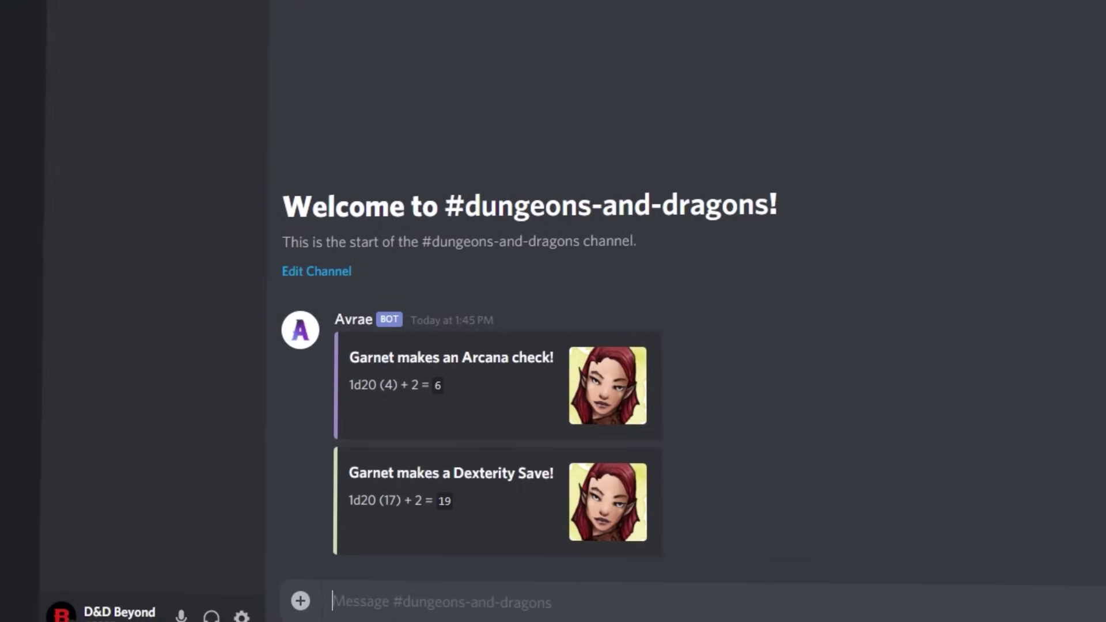
type("!attack dagger")
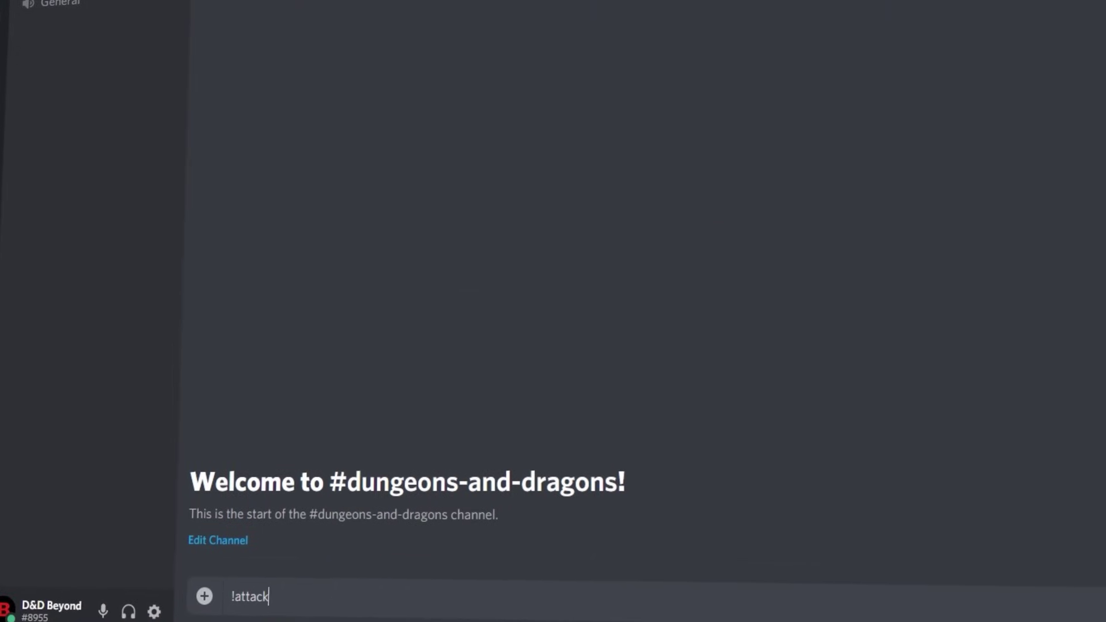
key("Return")
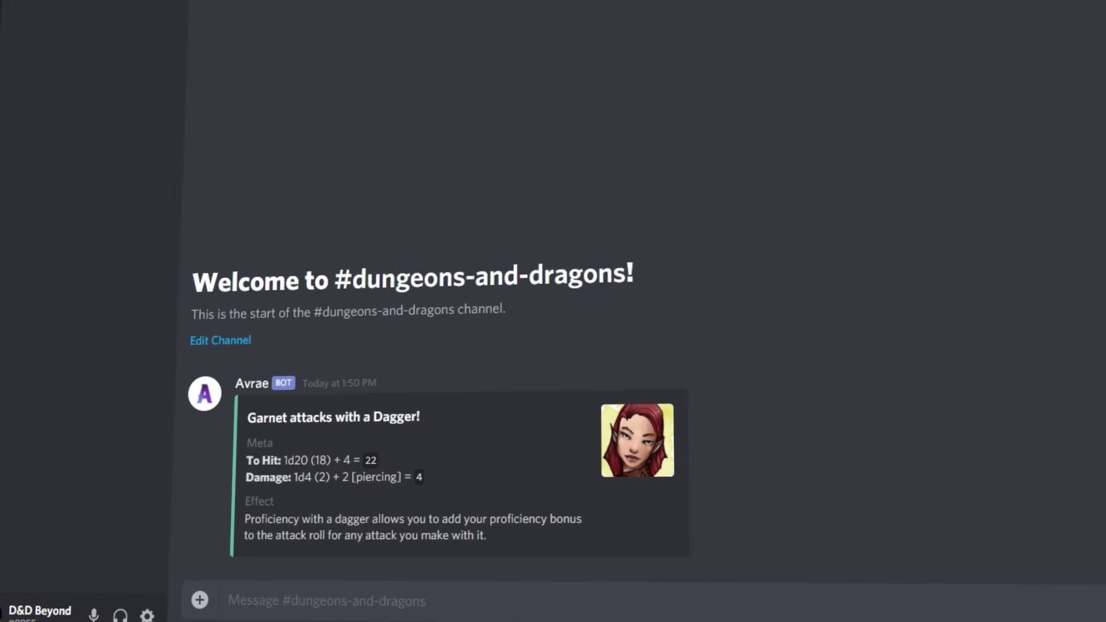
type("!check acrobatics")
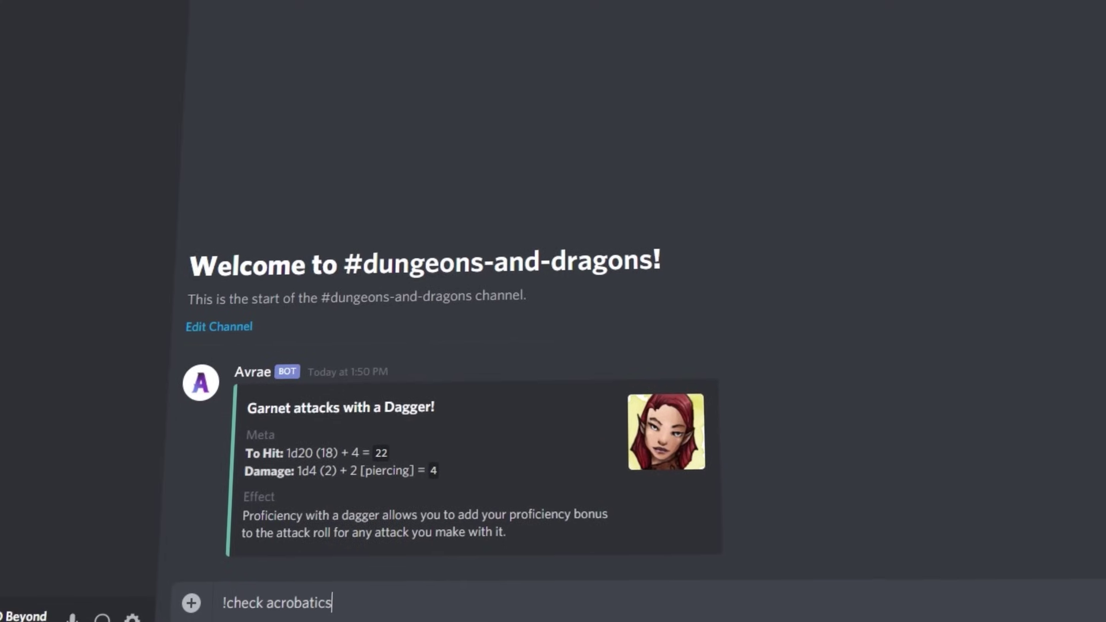
key("Return")
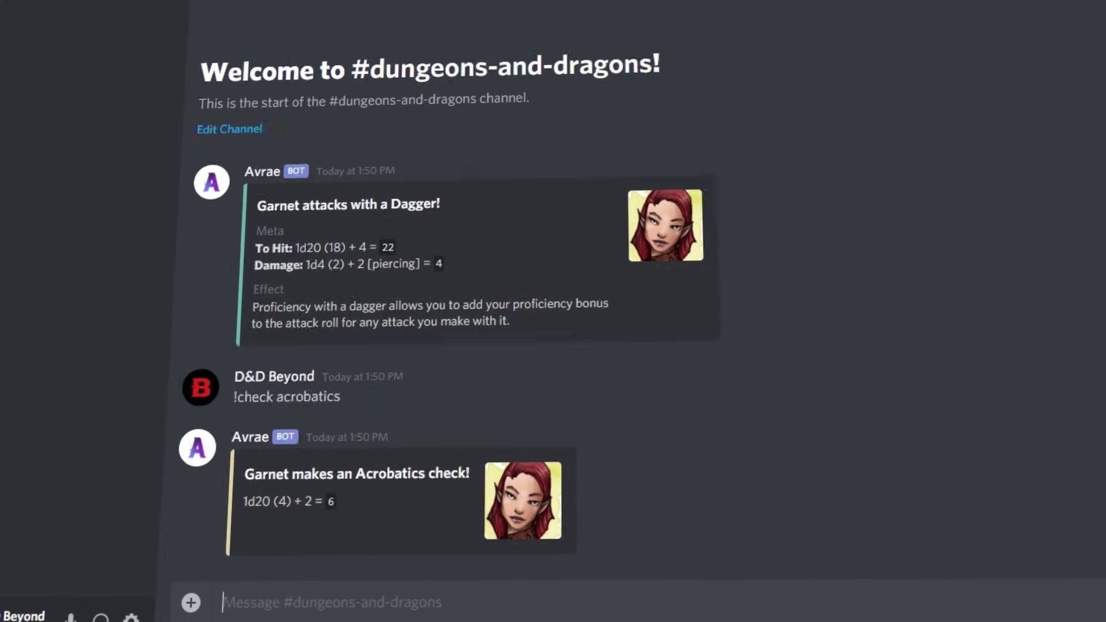
type("!save con")
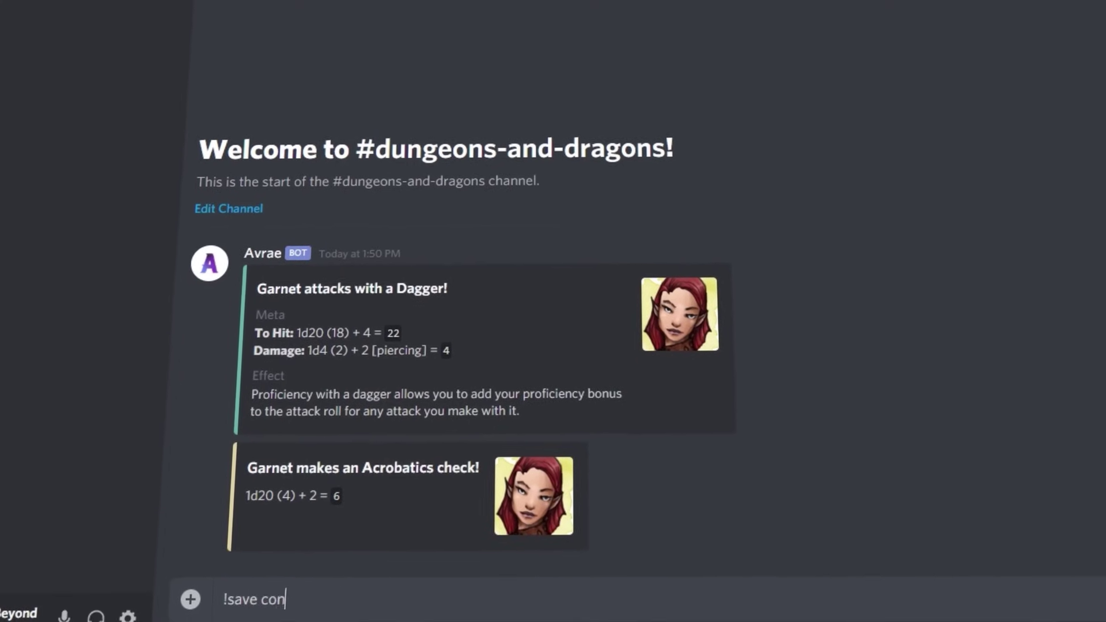
key("Return")
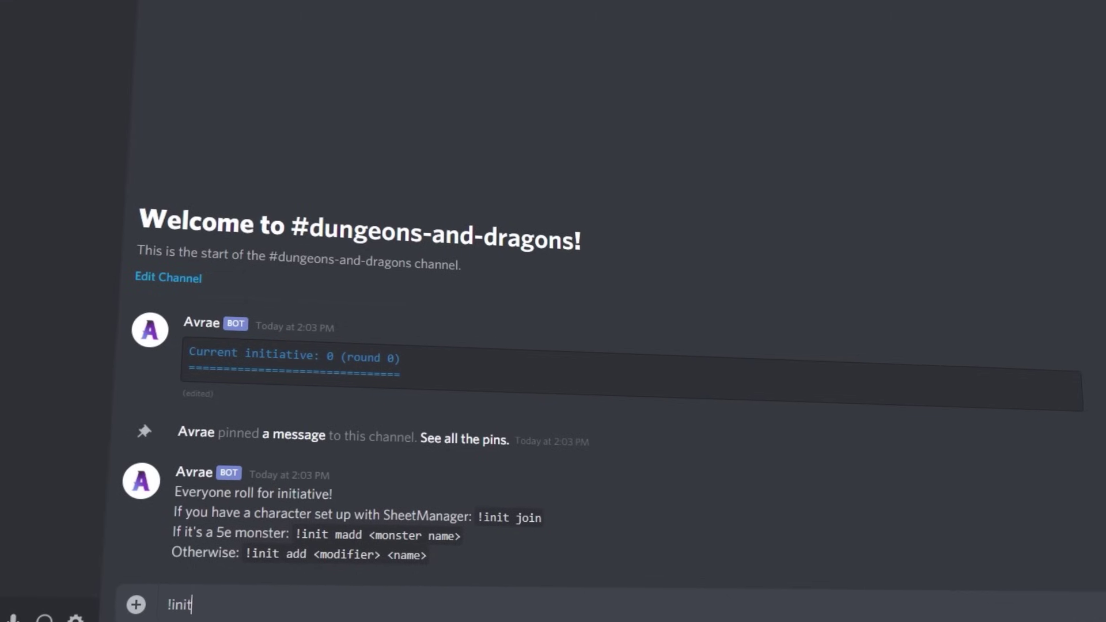
- Join Garnet to initiative and add five goblins, GO1 to GO5, with !init madd goblin -n 5
key("Return")
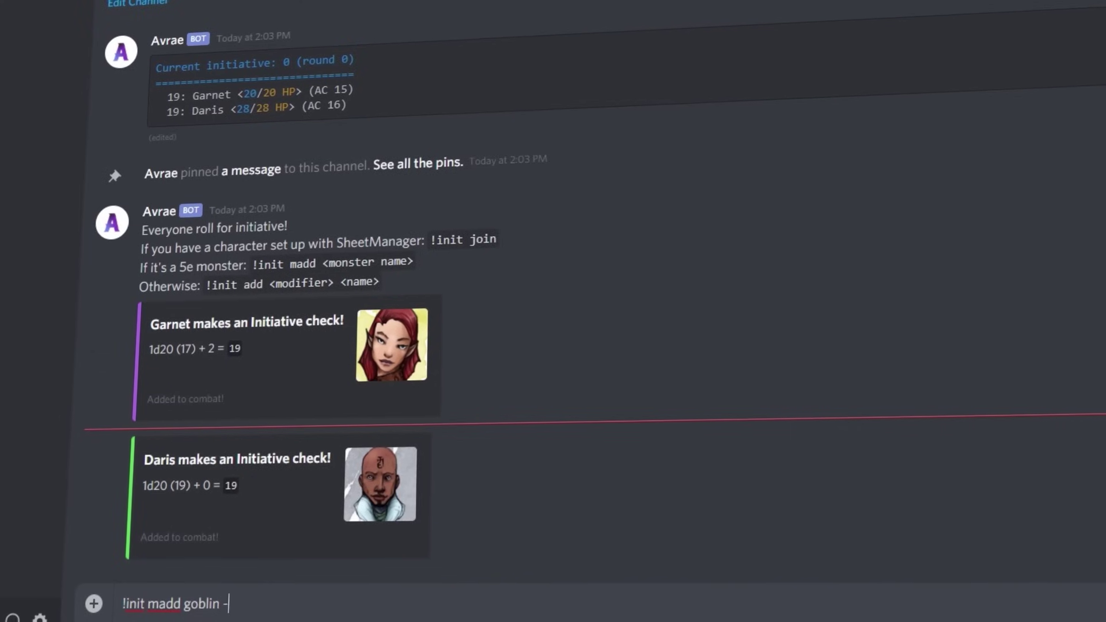
key("Return")
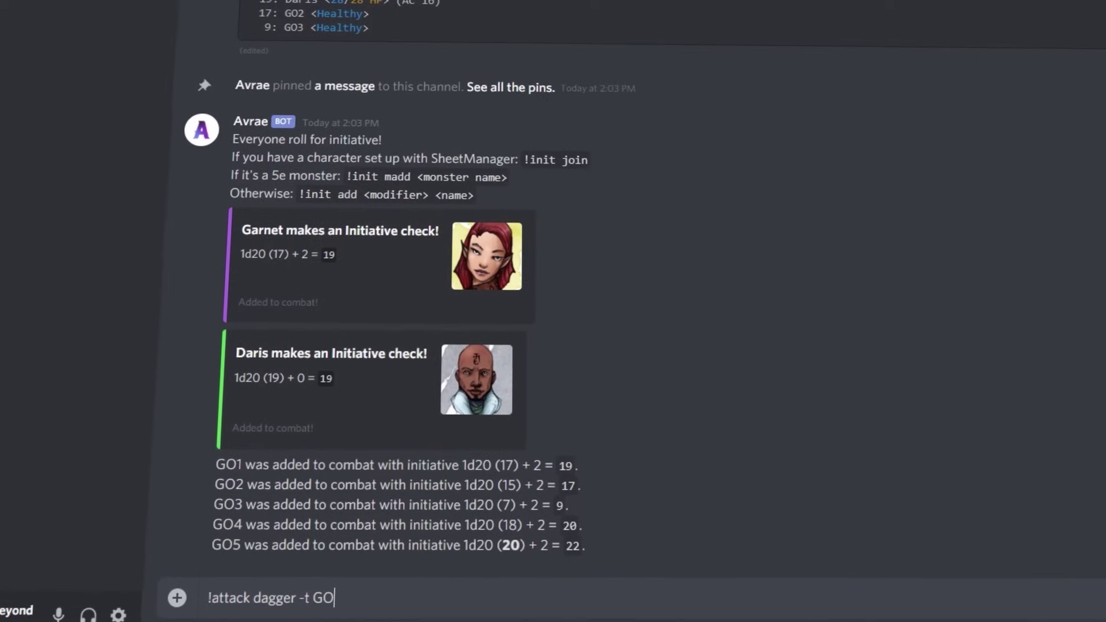
- Attack goblin GO1 with Garnet's dagger and advance initiative with !init next
type("1")
key("Return")
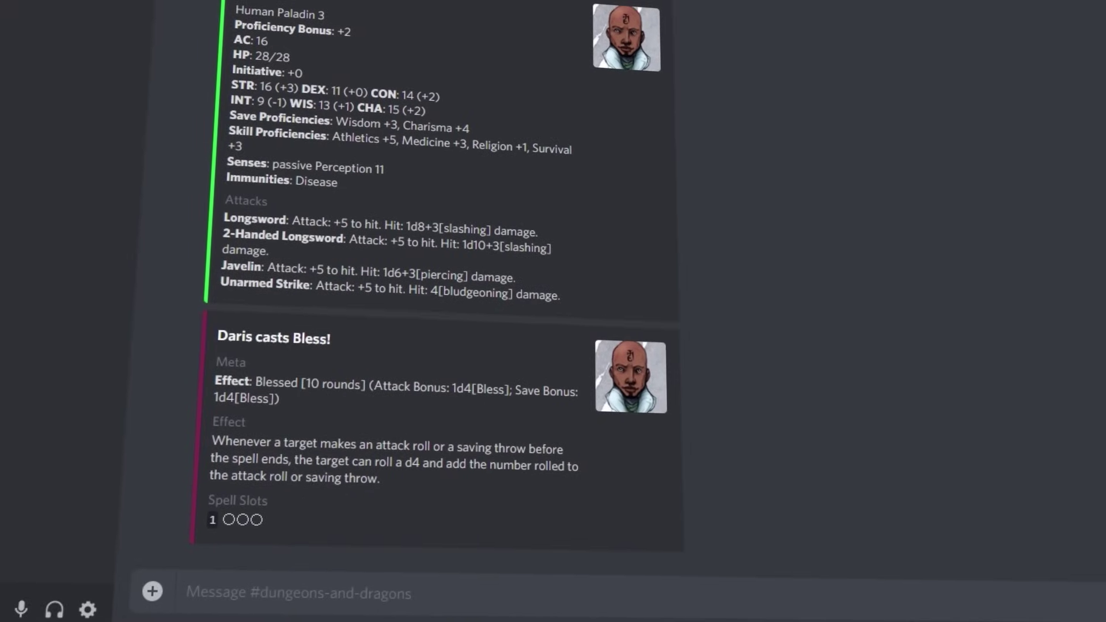
type("!init n")
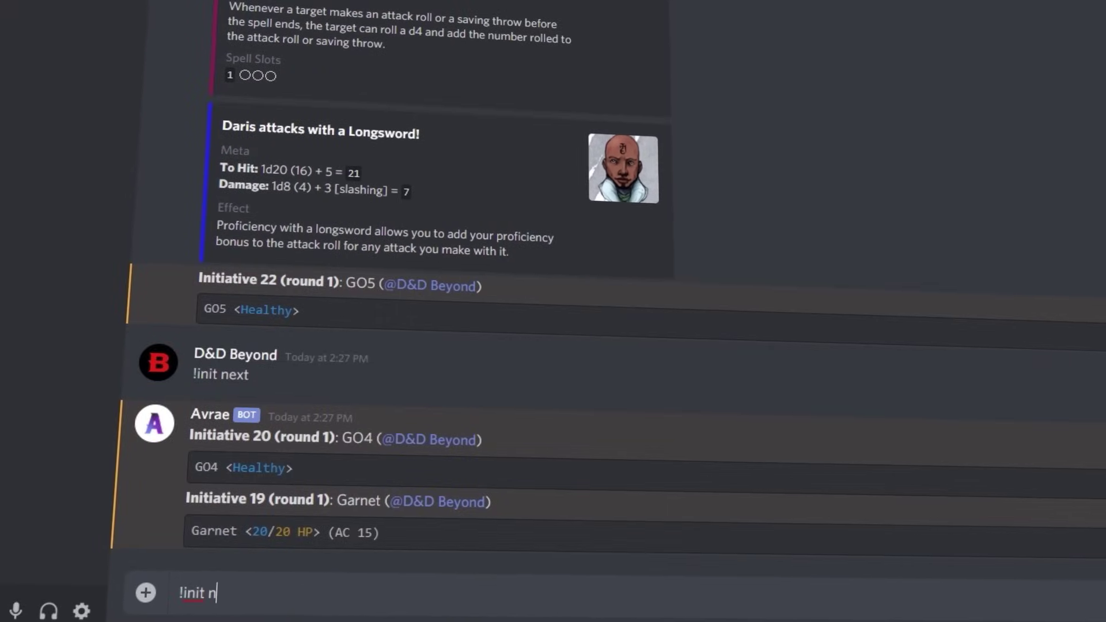
type("ext")
key("Return")
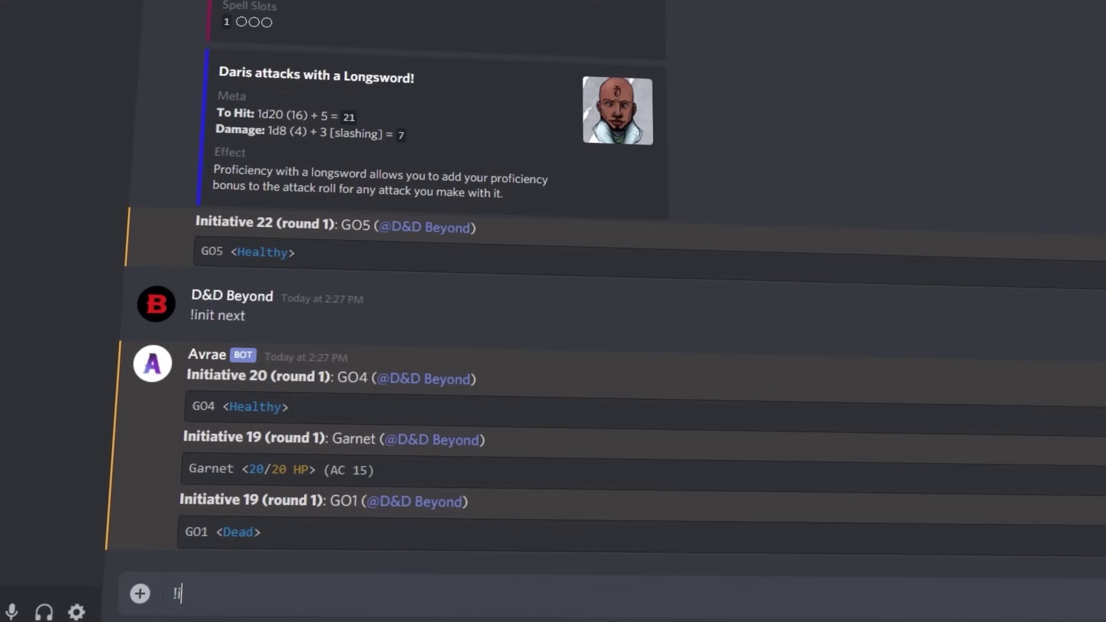
- Advance initiative through Daris's, GO2's and GO3's turns and one more
key("Return")
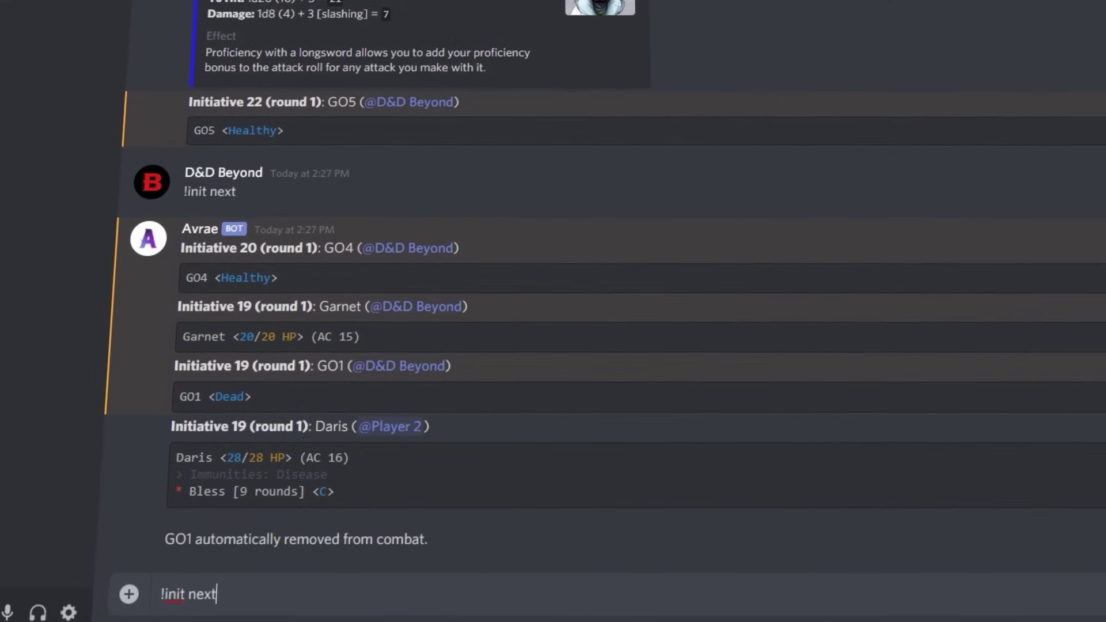
key("Return")
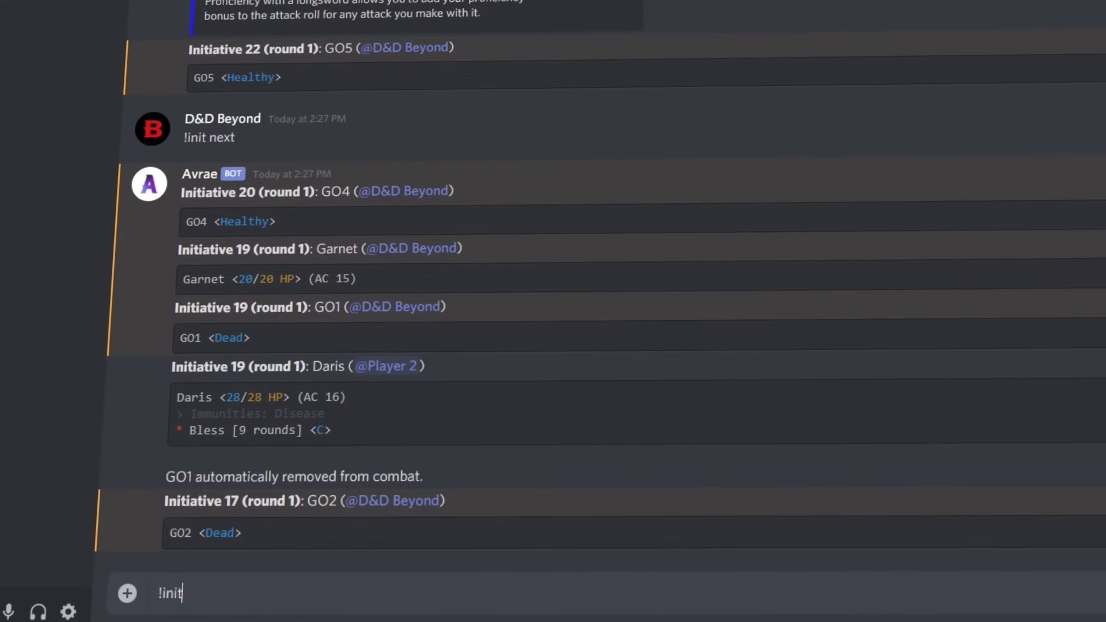
key("Return")
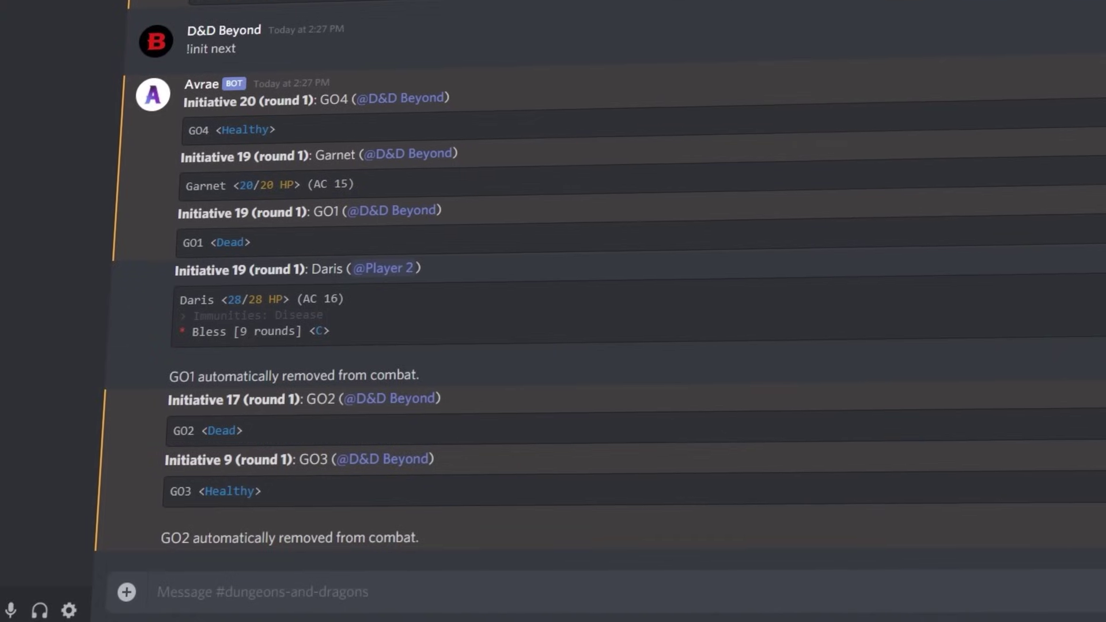
type("!init next")
key("Return")
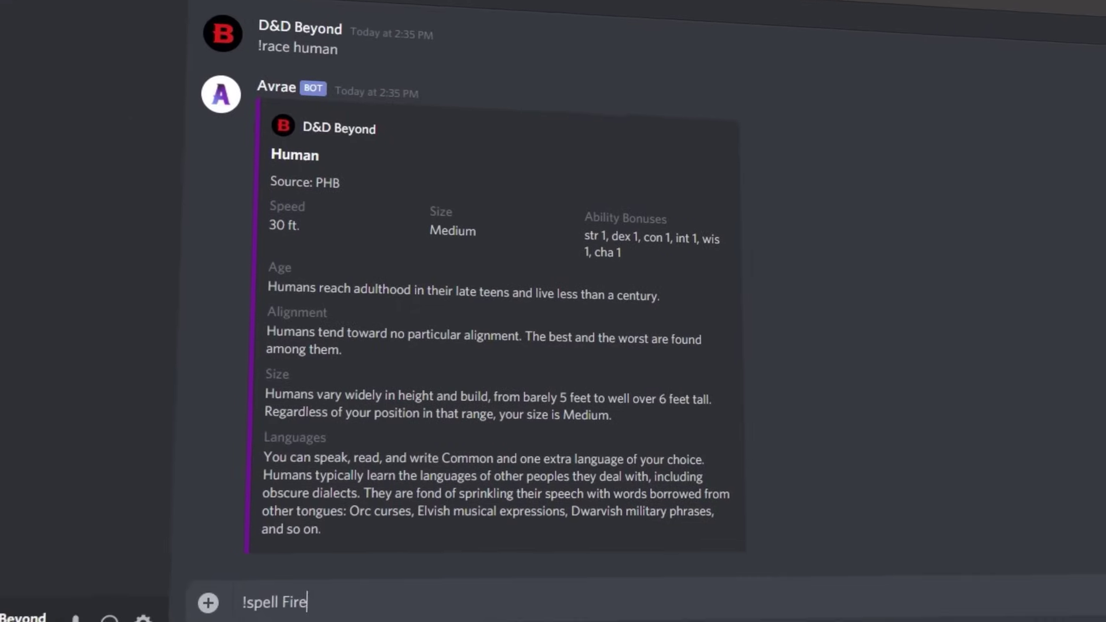
- Look up the Fireball spell, the torch item and the grapple rule
key("Return")
type("!item torch")
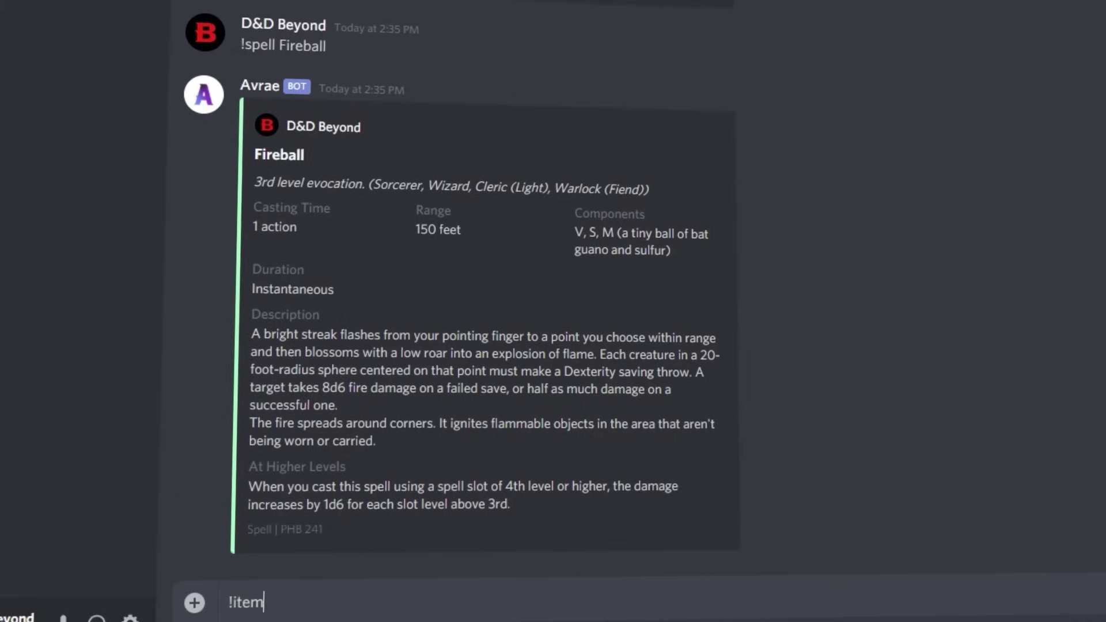
key("Return")
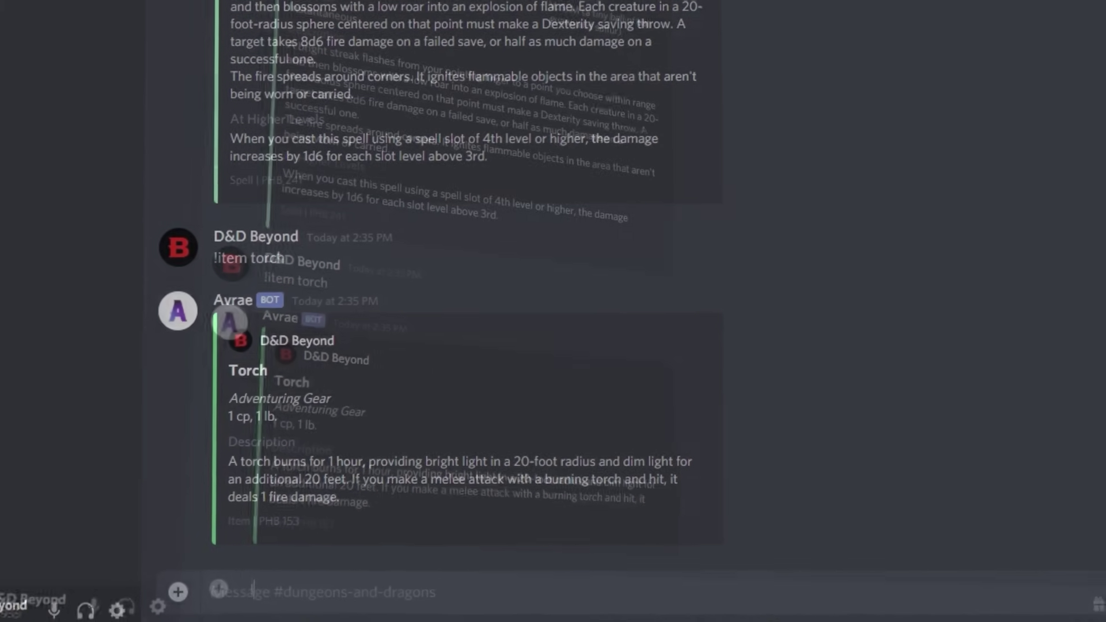
type("!rule gra")
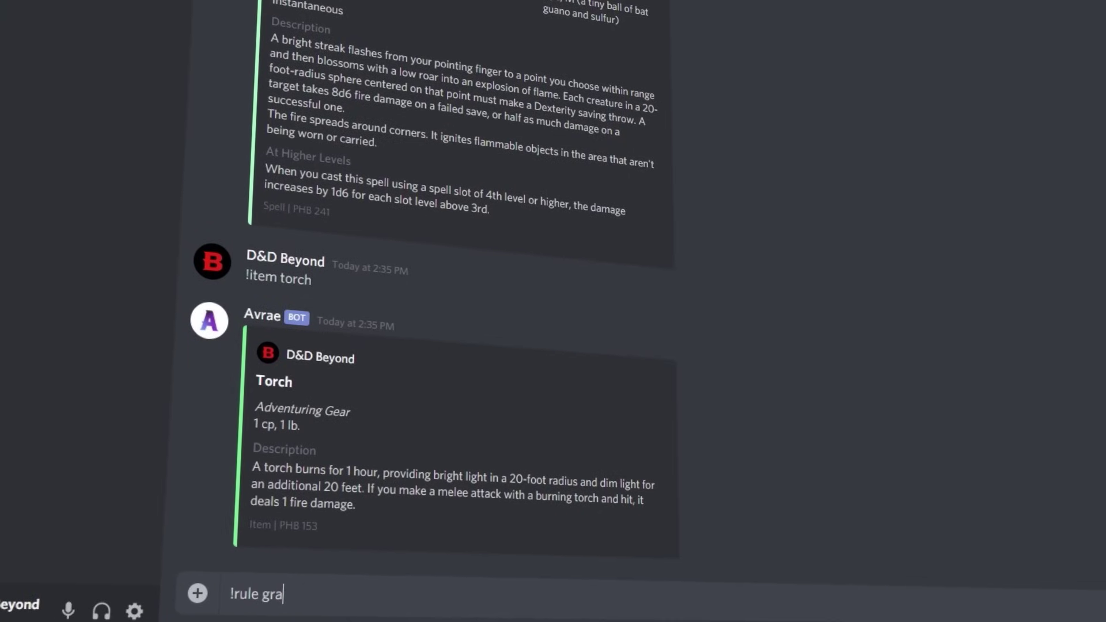
type("pple")
key("Return")
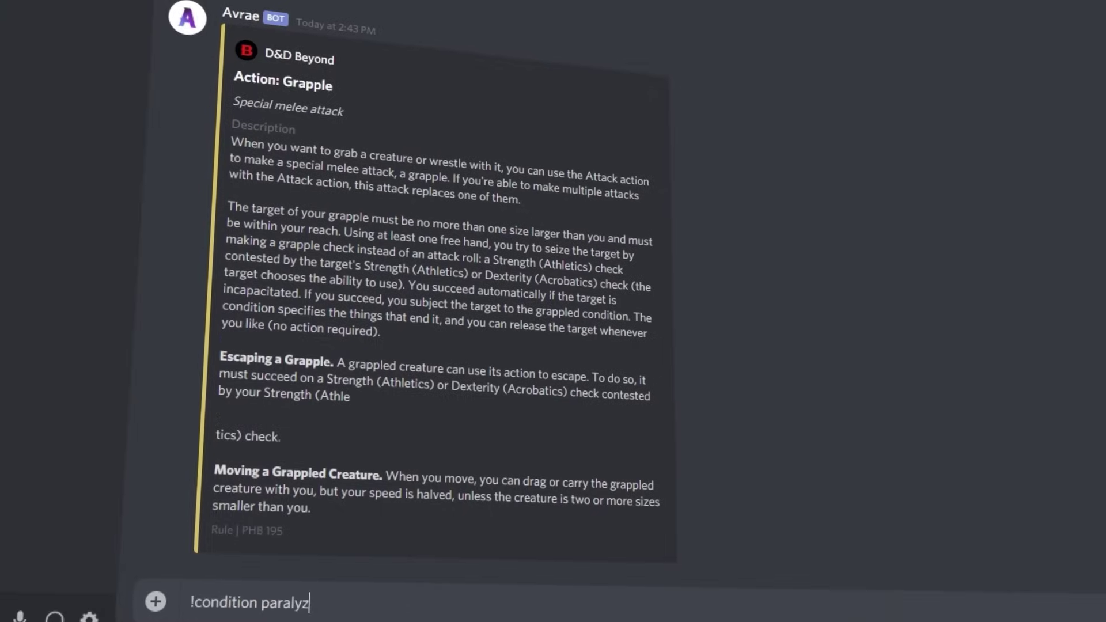
- Look up the Paralyzed and Stunned conditions and show the goblin token
key("Return")
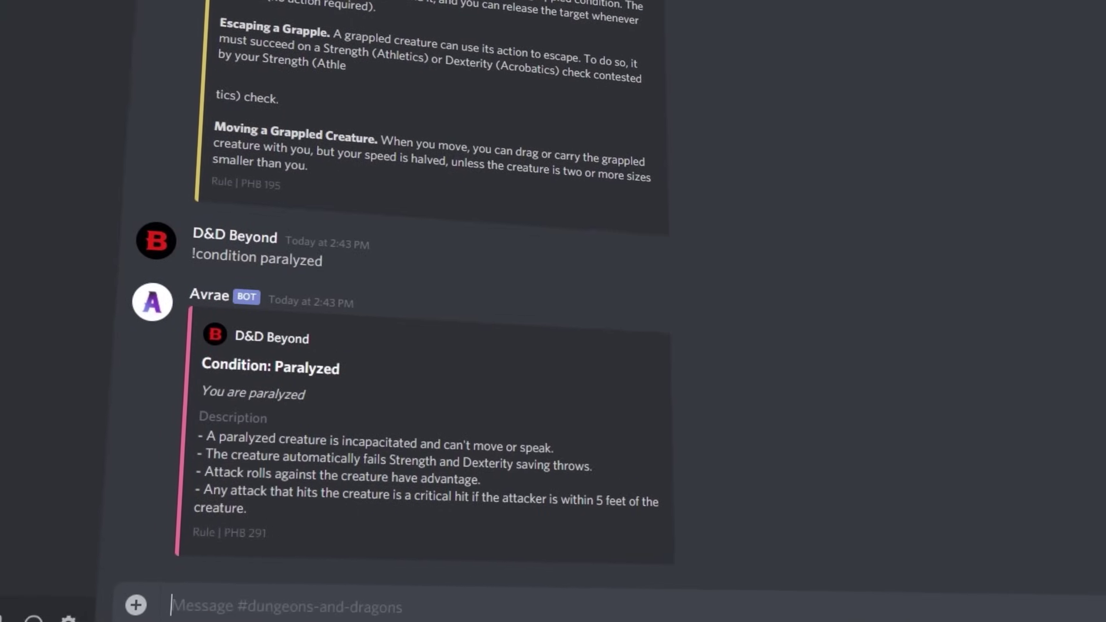
type("!cond")
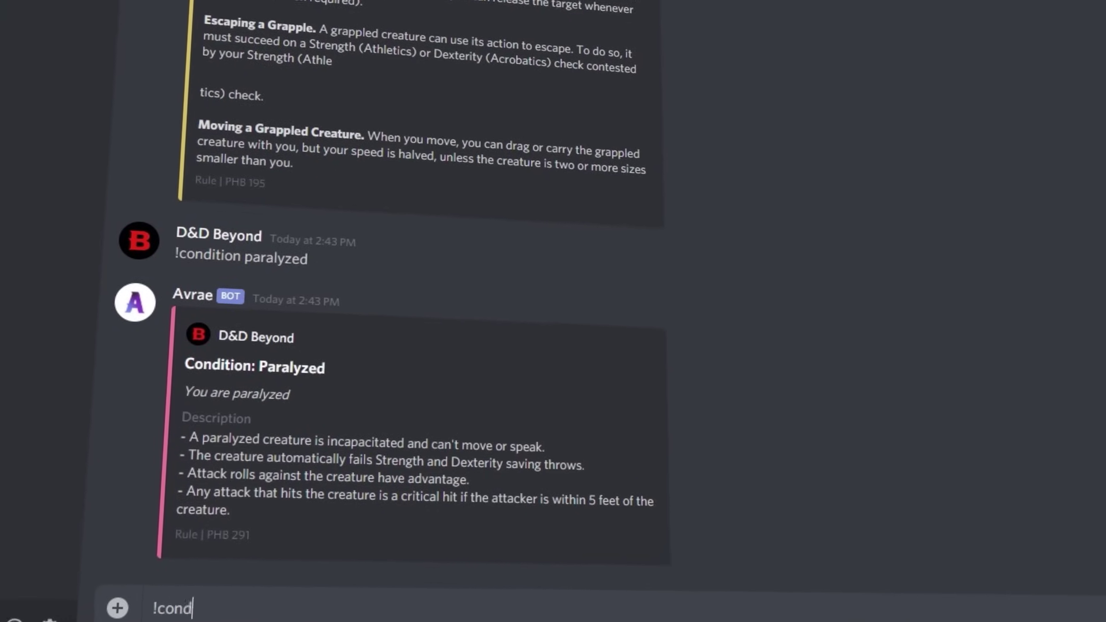
type("ition stunned")
key("Return")
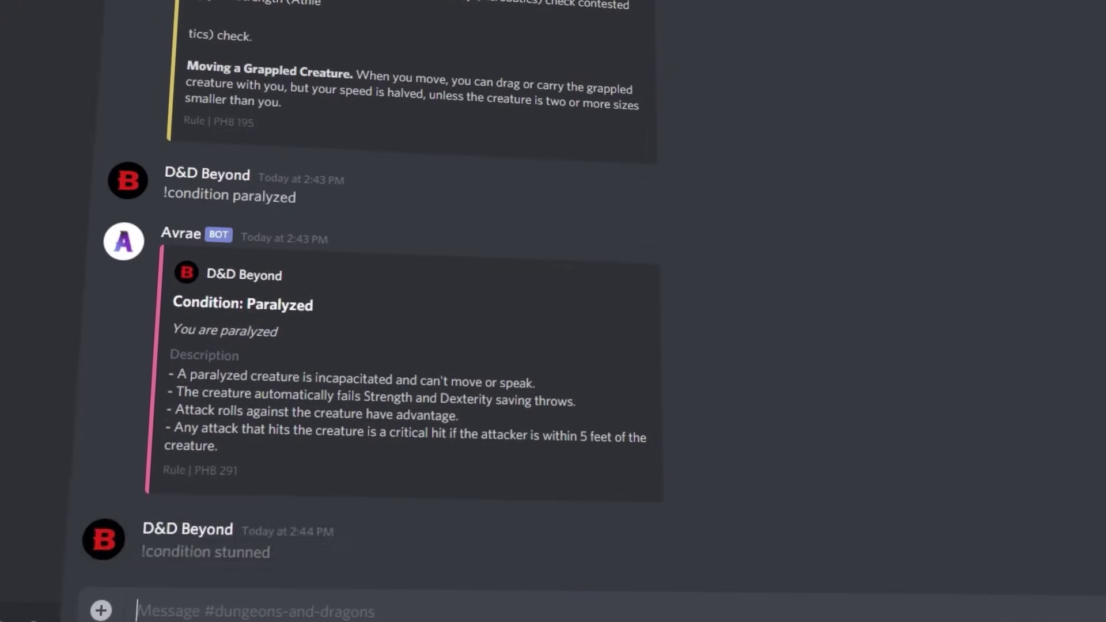
type("!token ")
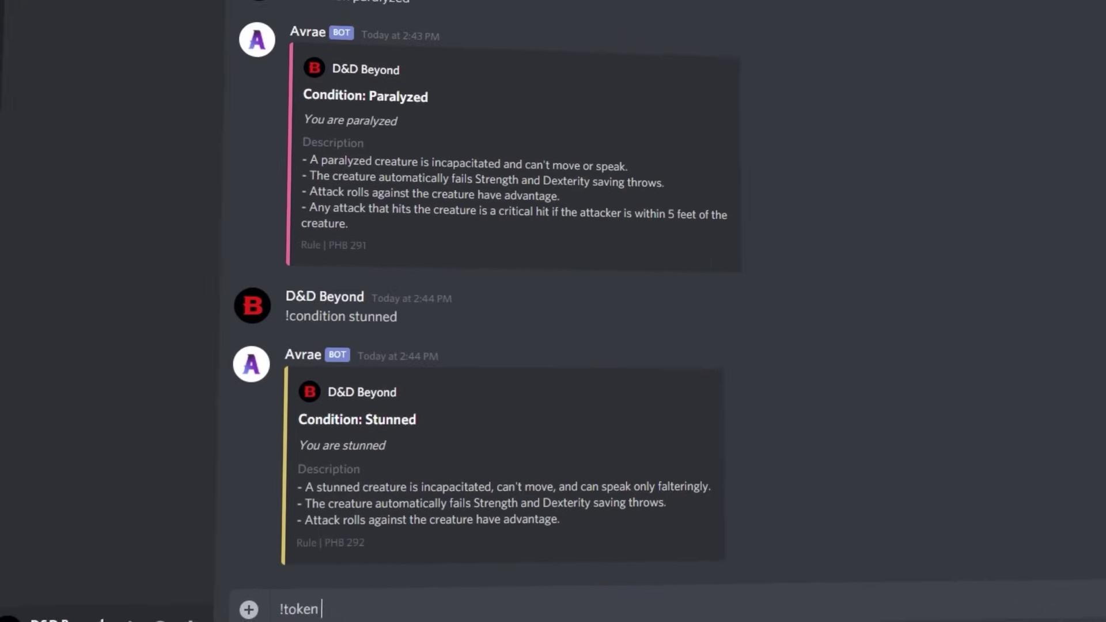
type("goblin")
key("Return")
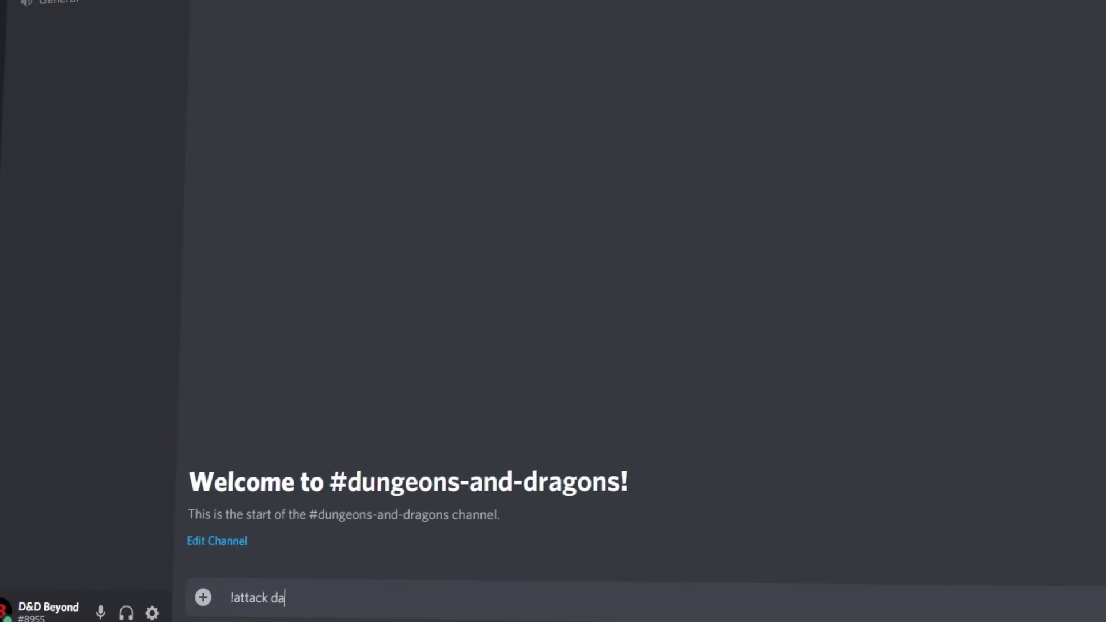
- Roll Garnet's dagger attack, an Acrobatics check and a Constitution save
key("Return")
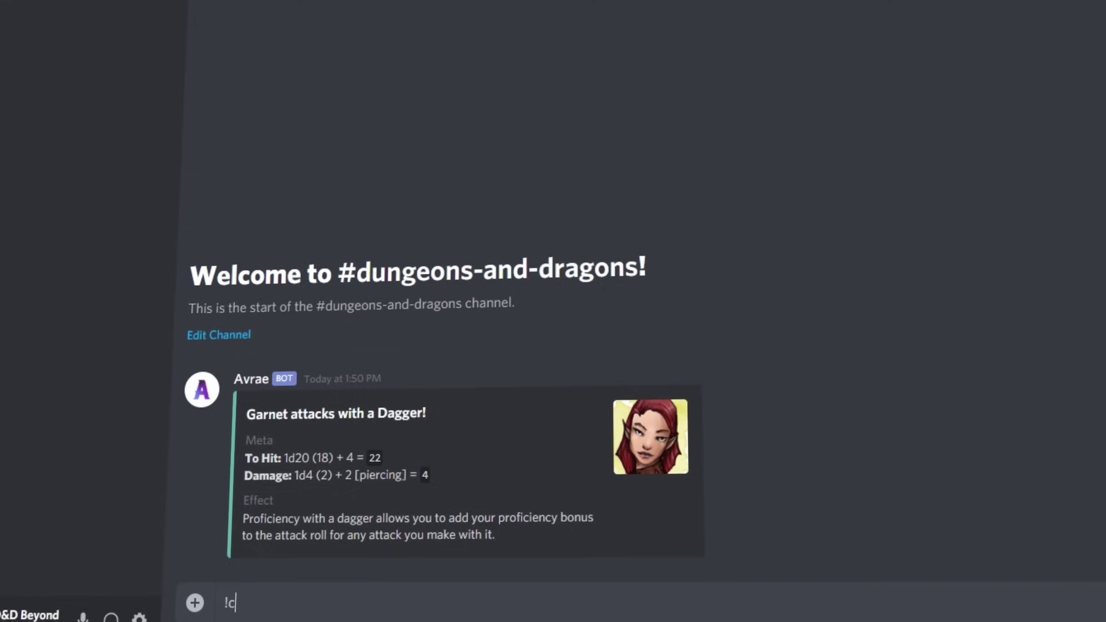
type("!check acrobatics")
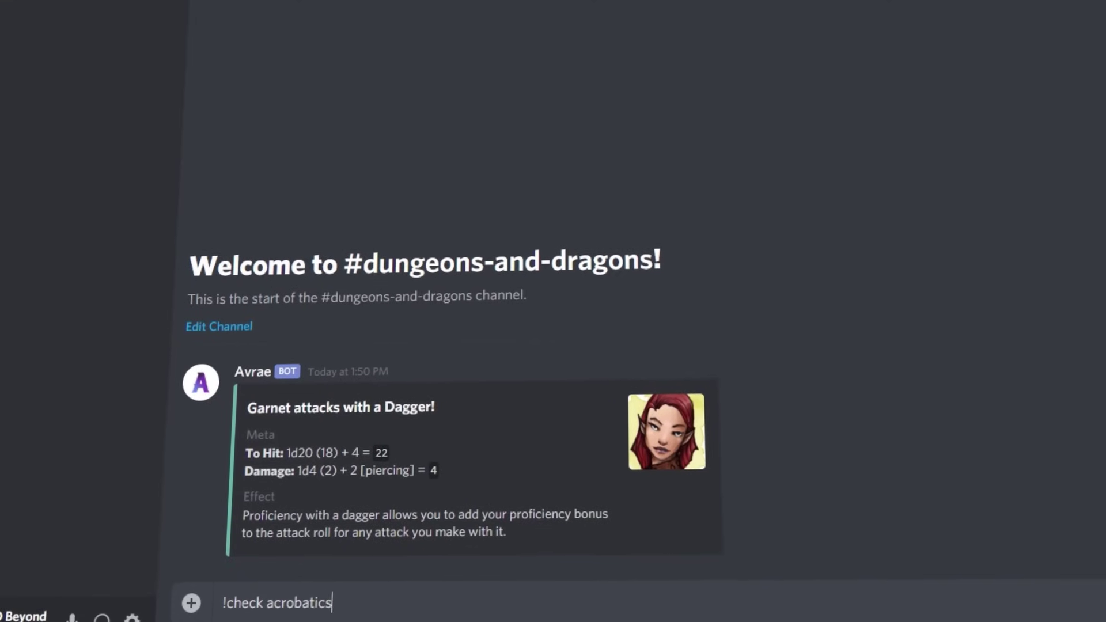
key("Return")
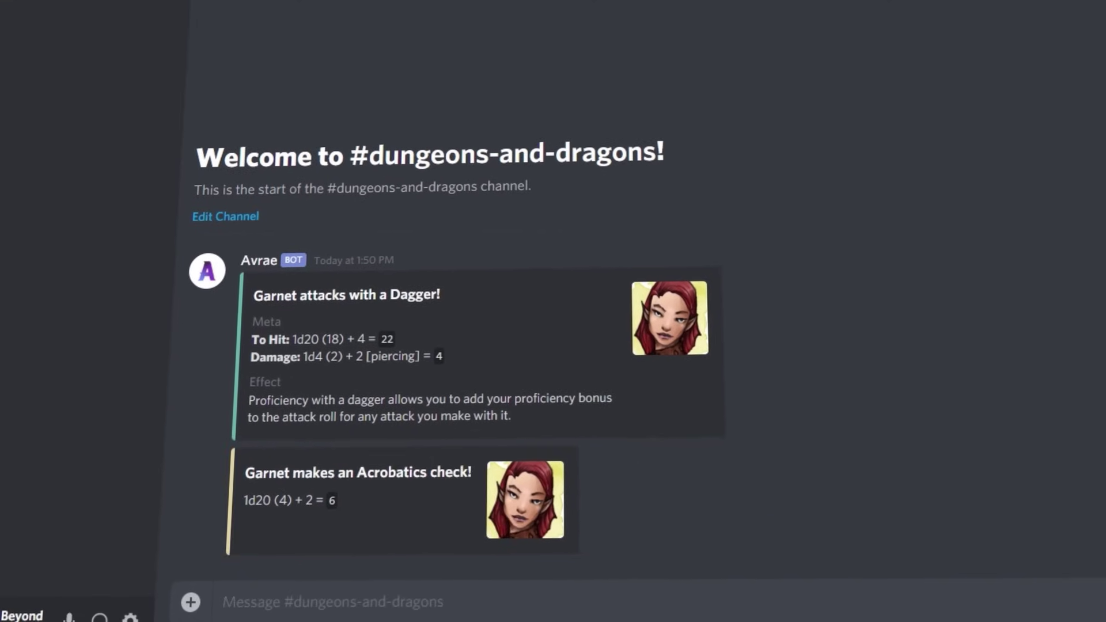
type("!save con")
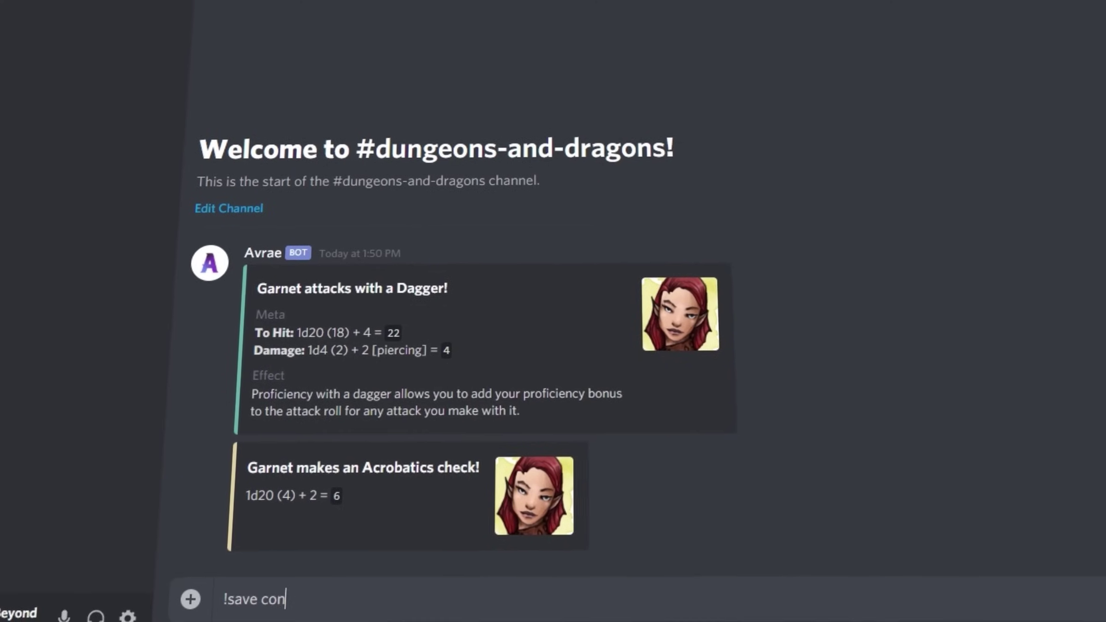
key("Return")
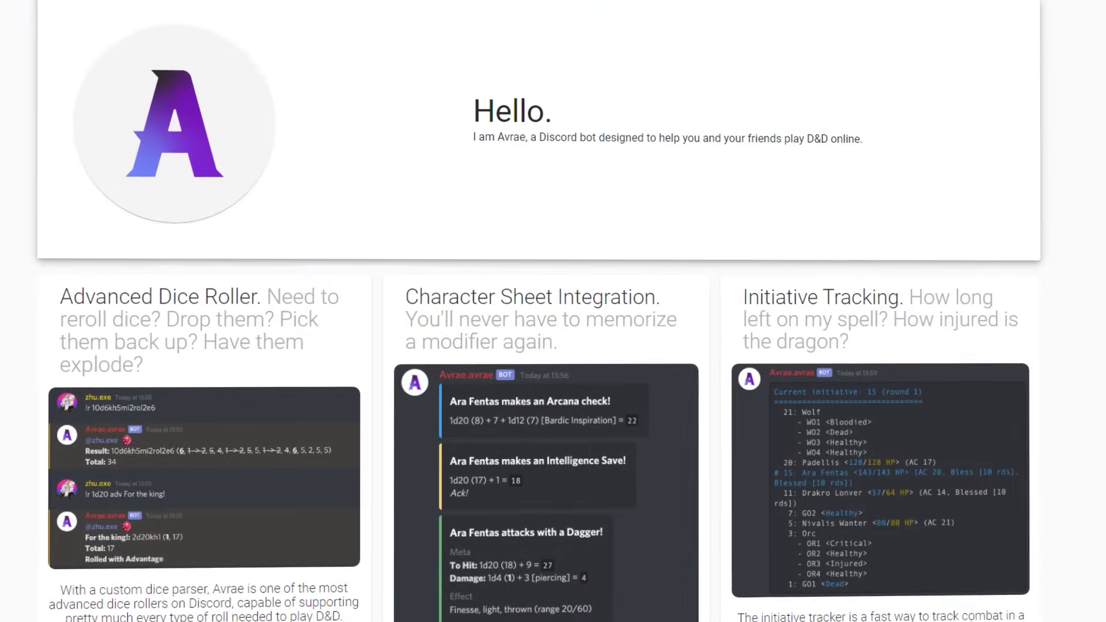